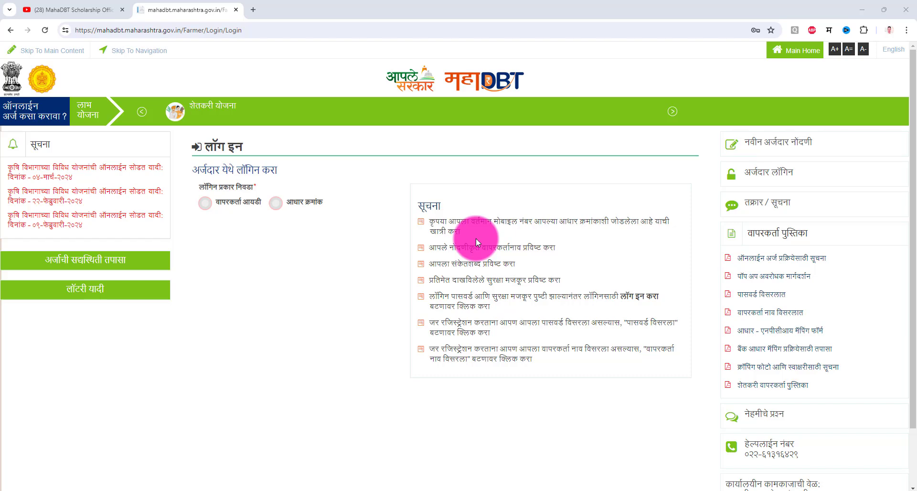
Look over the MahaDBT Scholarship Official YouTube channel page, then return to the MahaDBT login tab.
left_click(57, 5)
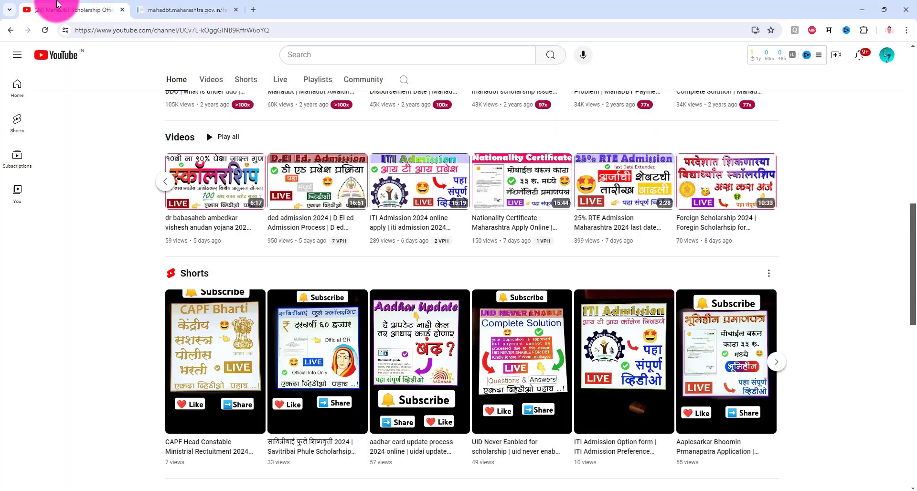
scroll(905, 296, "up", 10)
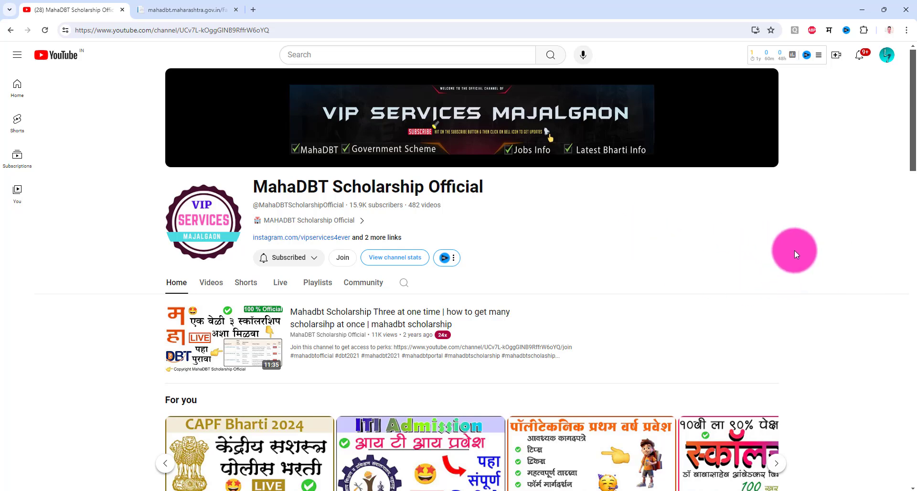
left_click(162, 7)
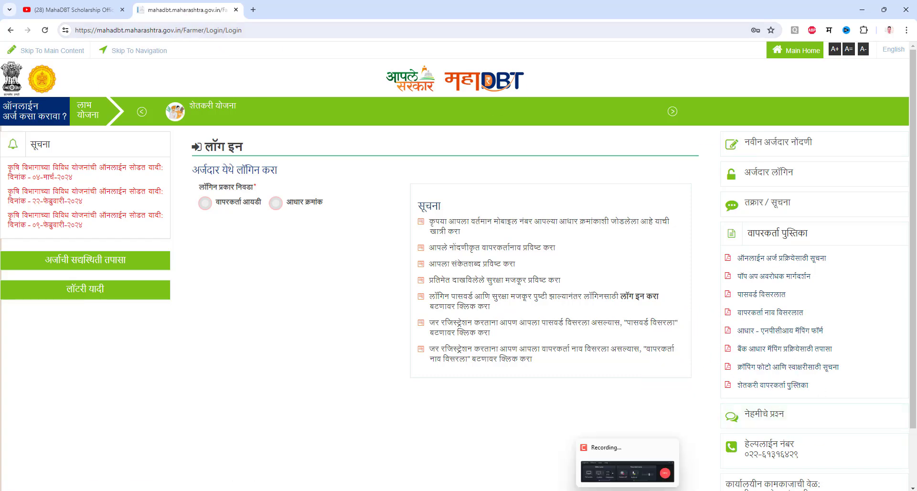
Open the नवीन अर्जदार नोंदणी form and enter the applicant's full name in the name field.
left_click(625, 473)
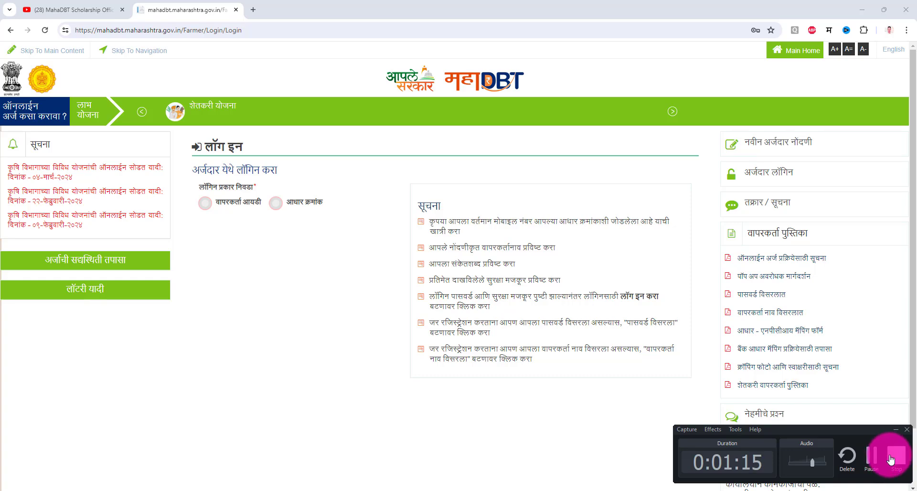
left_click(874, 458)
left_click(874, 458)
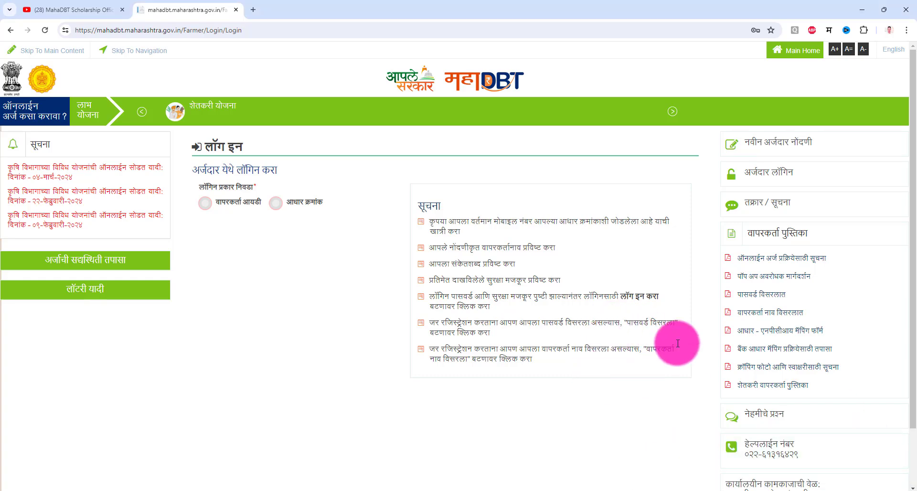
left_click(791, 145)
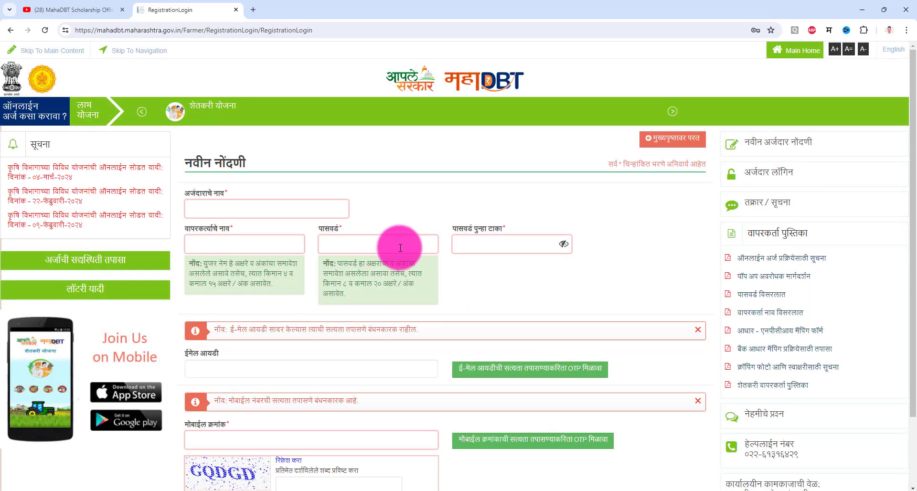
scroll(334, 294, "down", 2)
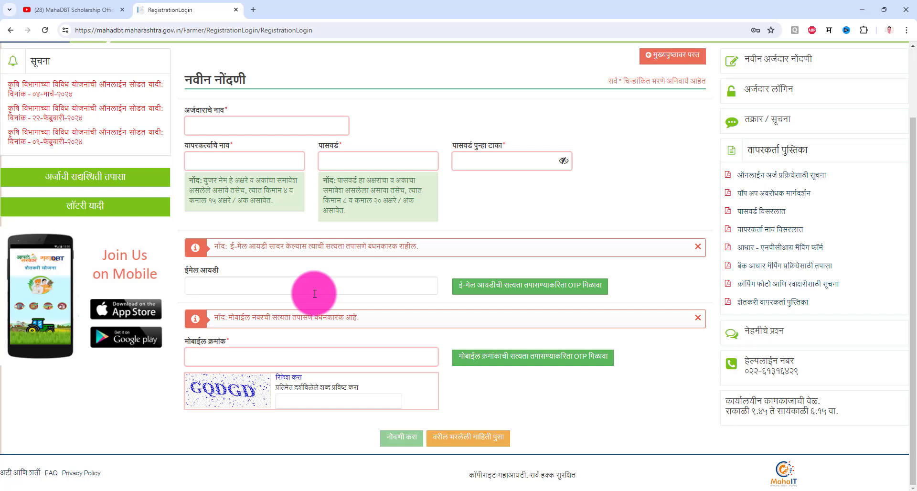
left_click(216, 125)
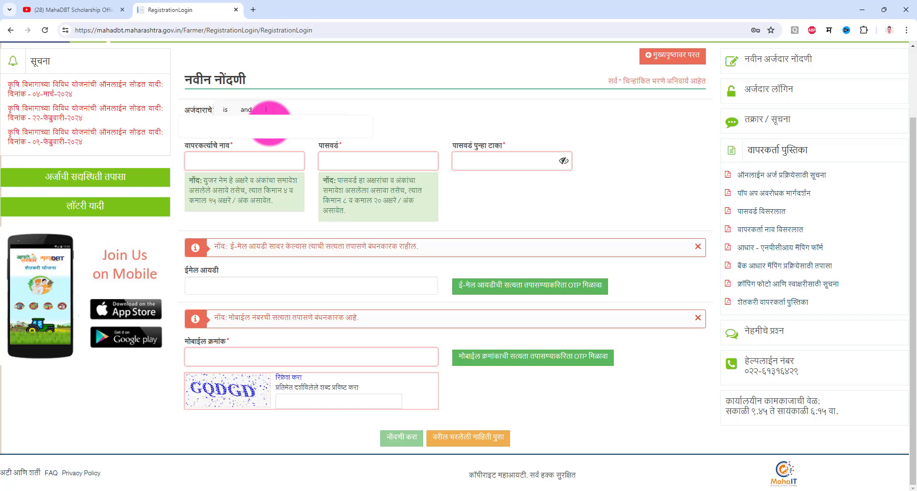
key("Tab")
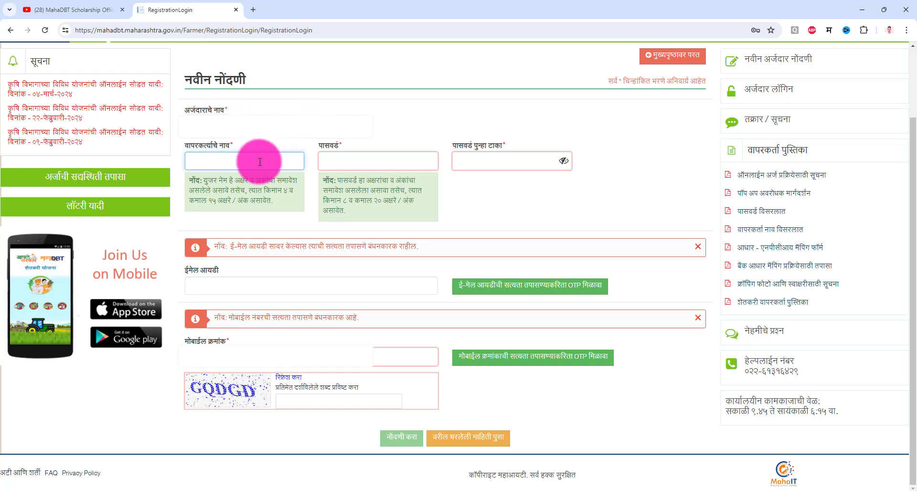
Enter a username and trim its excess trailing digits to fit the length limit.
type("७८९४५६४६१२३४५६४५६")
key("Tab")
left_click_drag(260, 161, 244, 162)
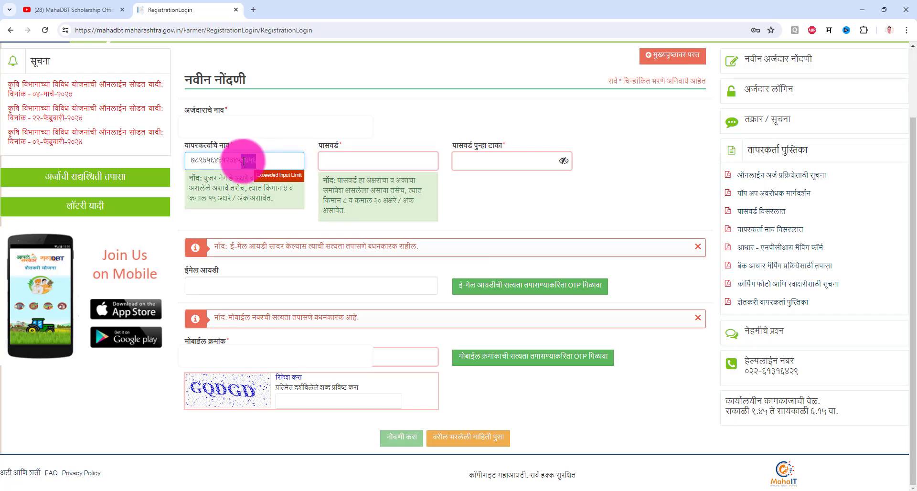
key("BackSpace")
key("Tab")
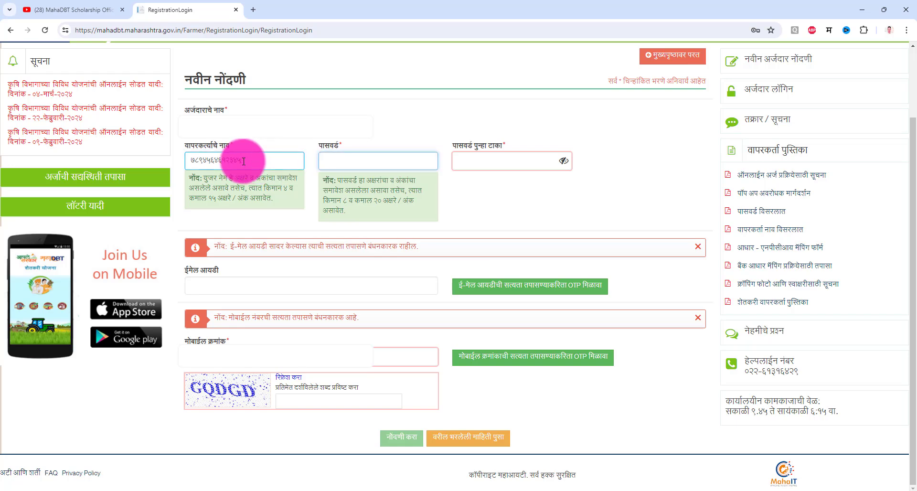
Enter a password and its matching confirmation, then review the e-mail and mobile verification notices.
type("1234")
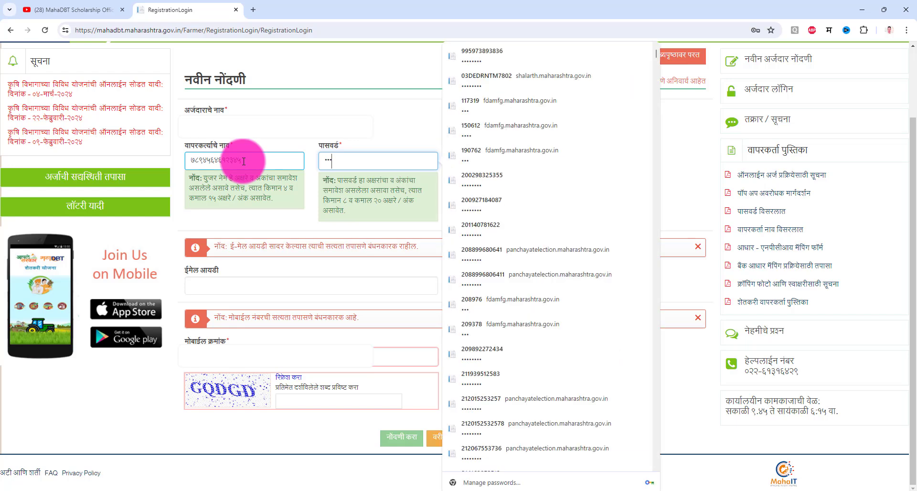
type("5678")
key("Tab")
type("12")
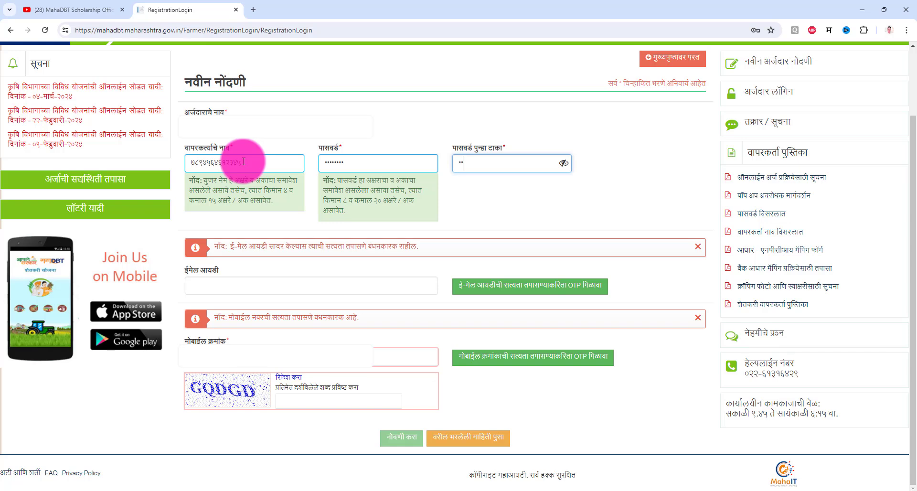
type("345678")
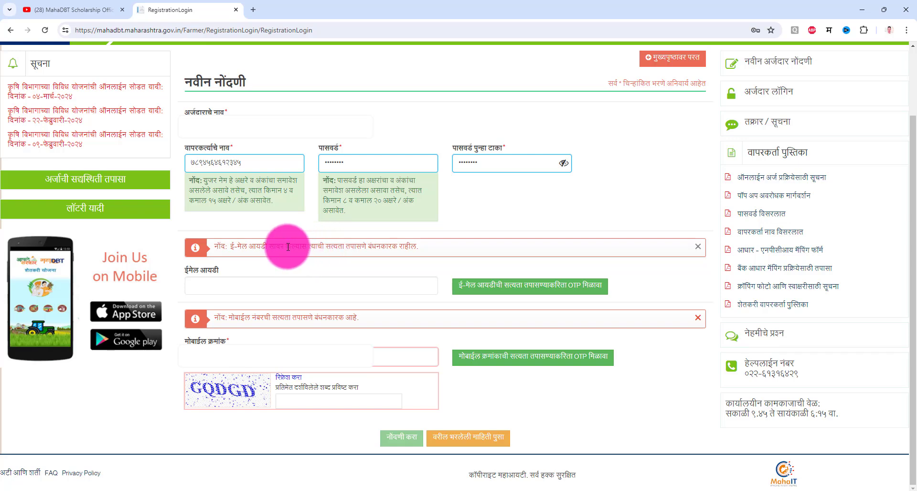
left_click_drag(287, 246, 385, 266)
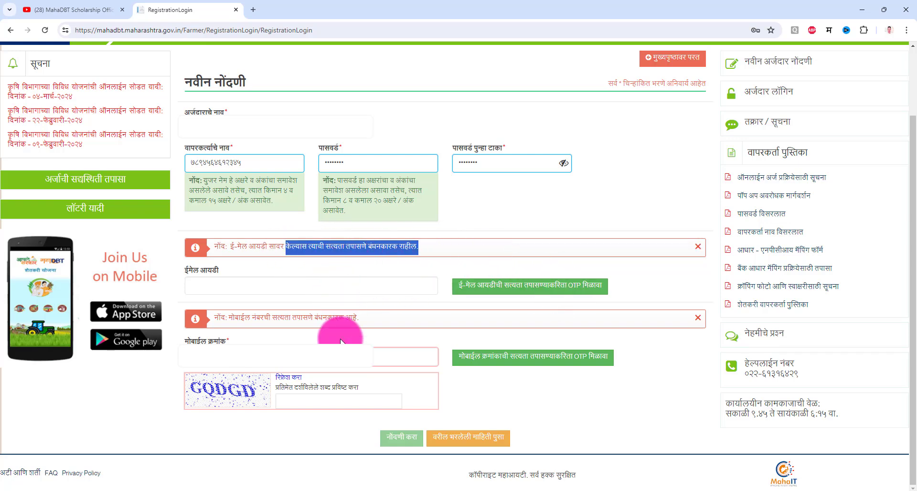
left_click_drag(221, 317, 354, 329)
left_click(304, 356)
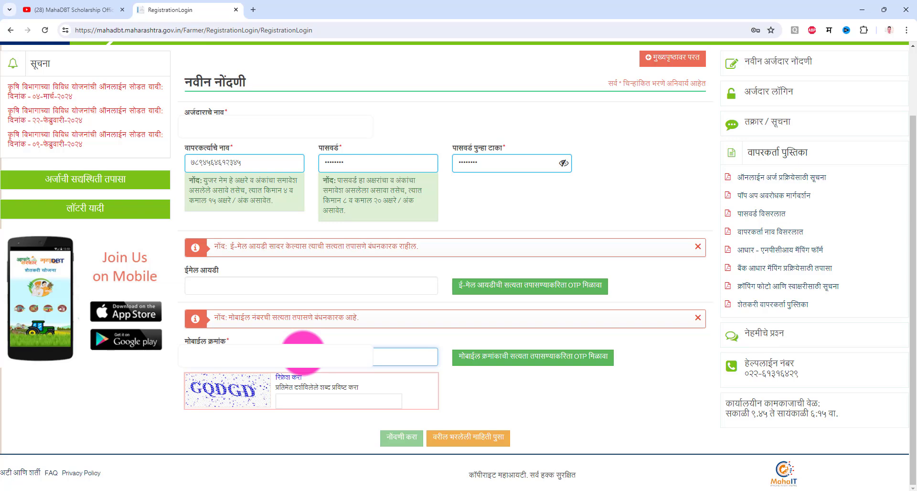
Request the mobile verification OTP, acknowledge the sent alert, and type the captcha GODGD.
left_click(538, 355)
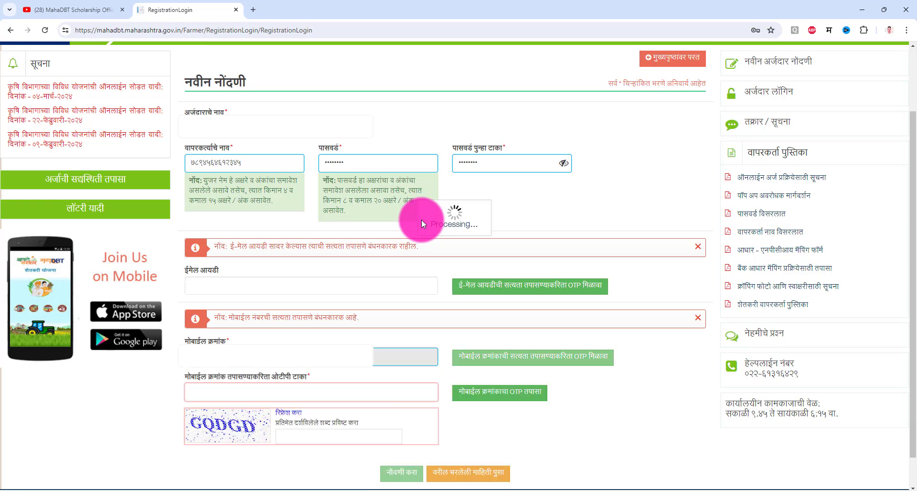
left_click(537, 88)
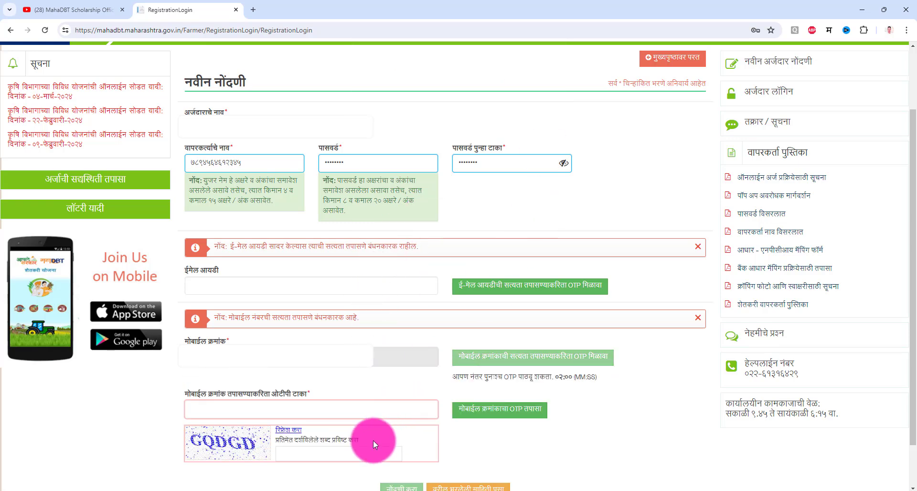
left_click(296, 408)
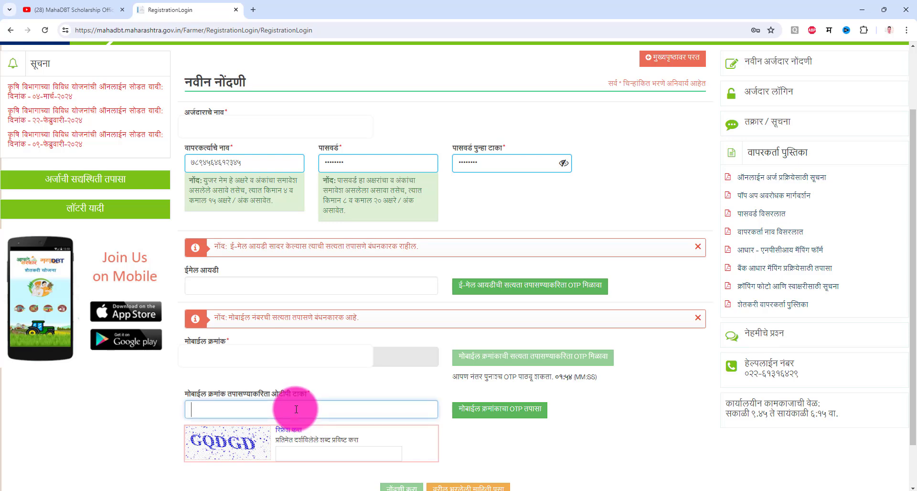
left_click(319, 458)
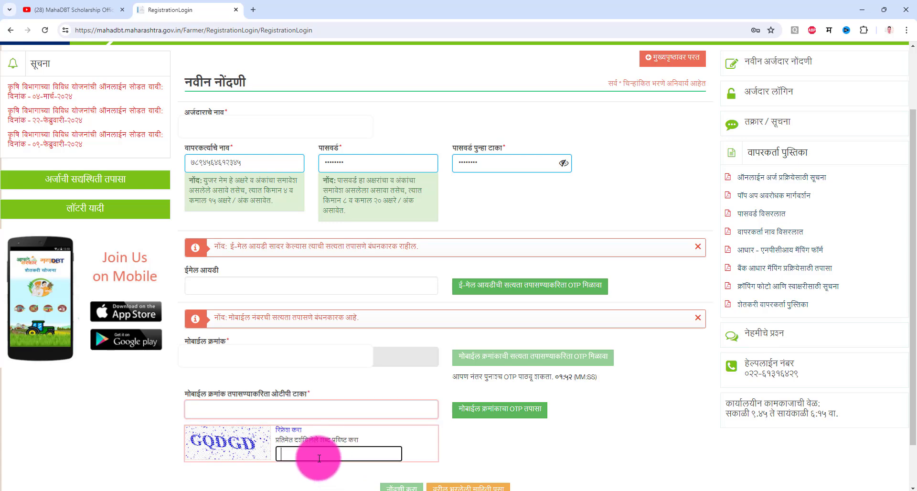
type("G")
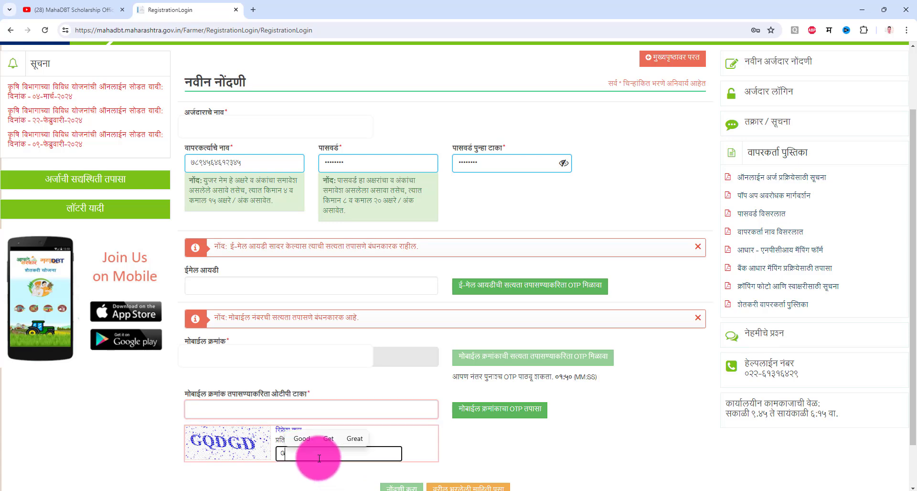
type("ODGD")
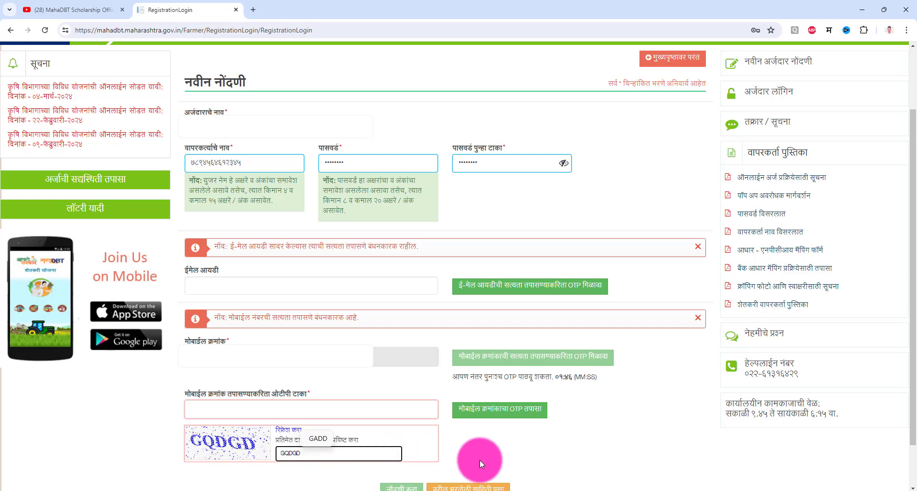
left_click(328, 406)
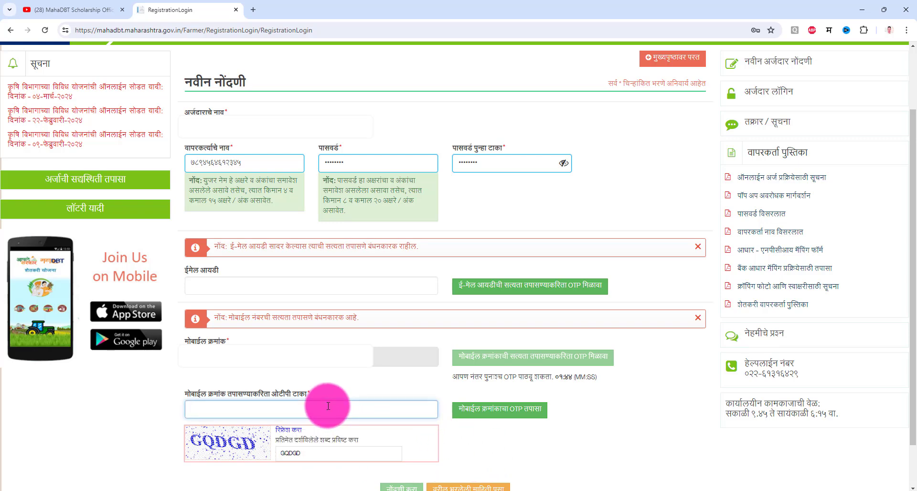
scroll(328, 403, "down", 1)
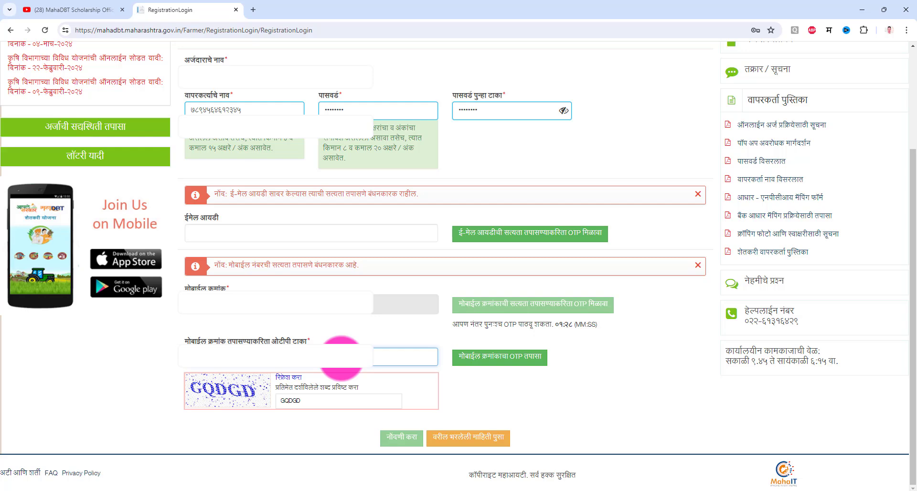
Verify the mobile OTP, dismiss the alert, and submit the registration with नोंदणी करा.
left_click(508, 364)
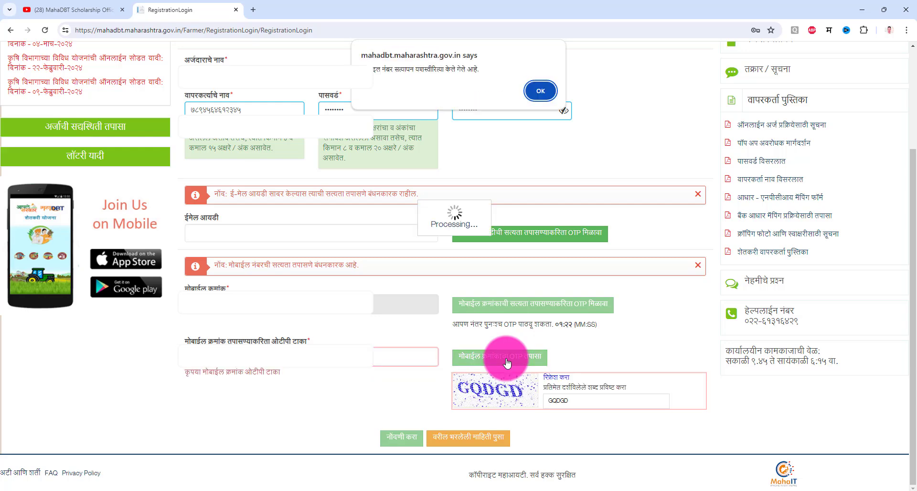
left_click(539, 91)
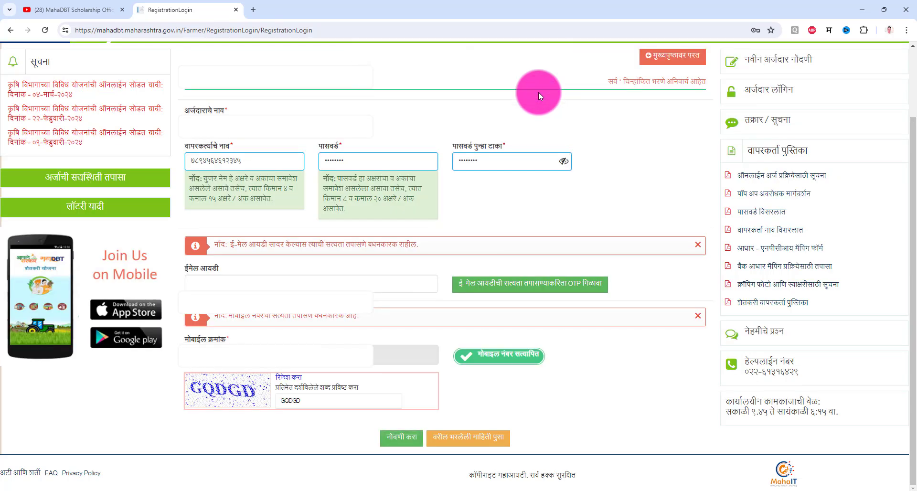
left_click(404, 443)
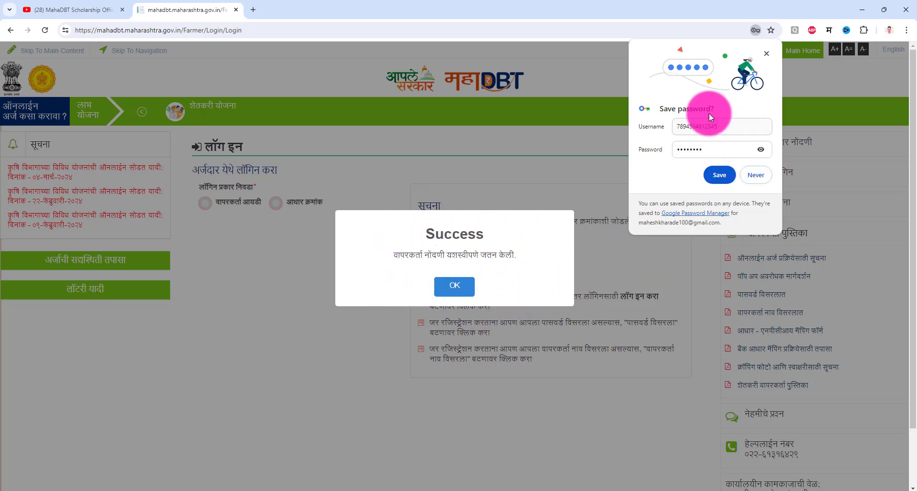
Dismiss the save-password popup and Success dialog, then choose the वापरकर्ता आयडी login option.
left_click(767, 53)
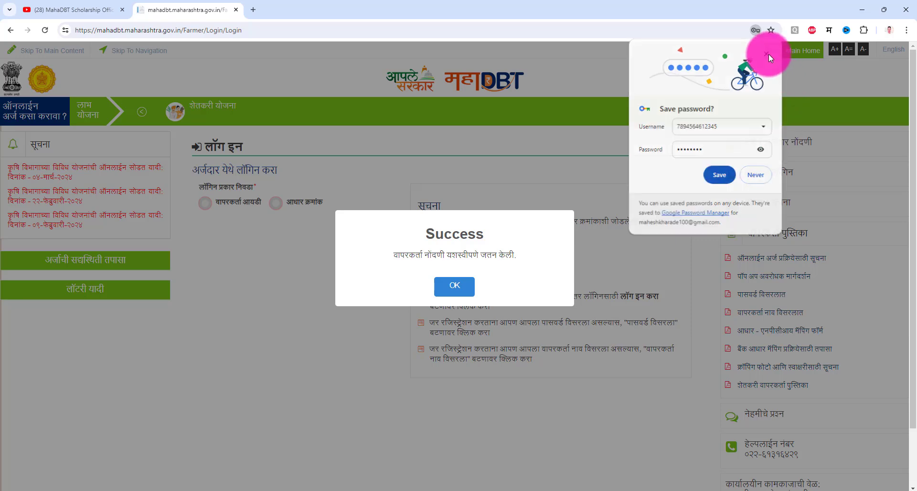
left_click(467, 288)
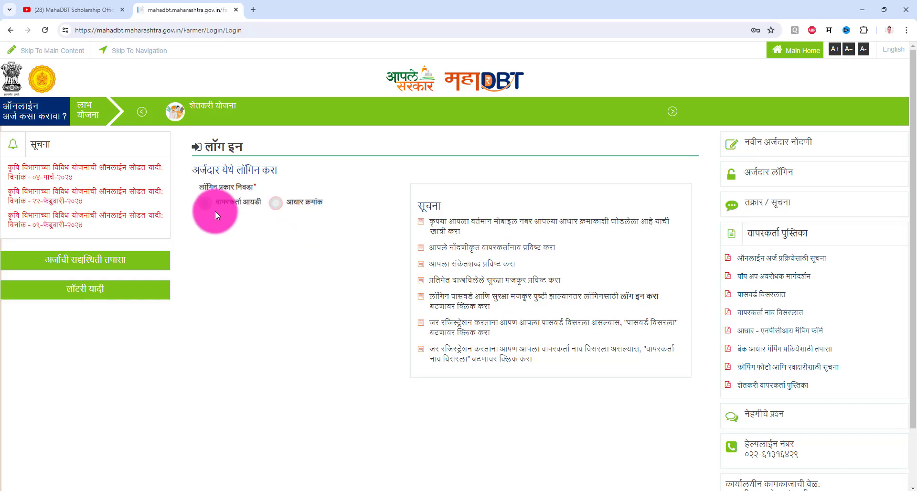
left_click(205, 204)
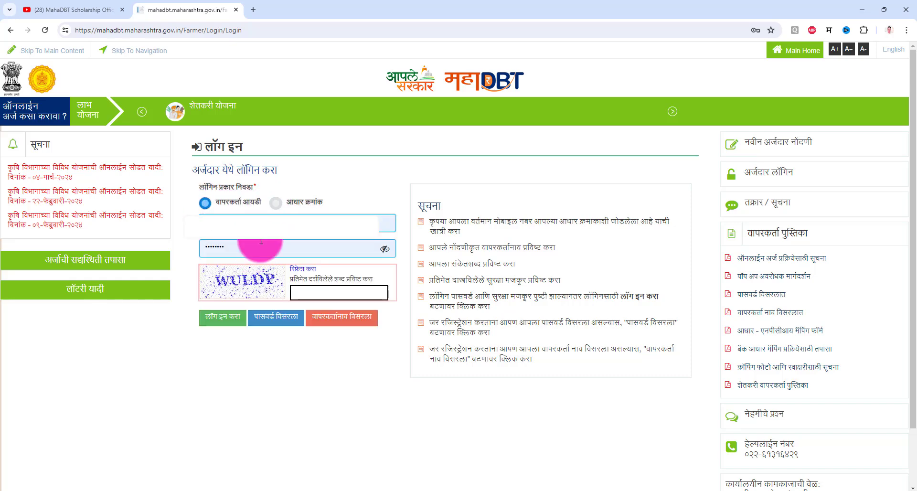
Log in by Aadhaar number with OTP authentication, sending and then verifying the OTP.
left_click(275, 205)
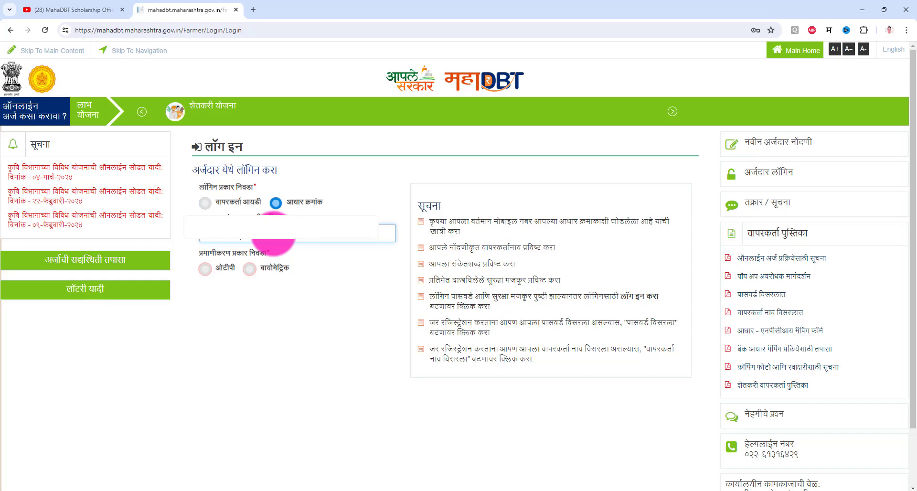
left_click(210, 272)
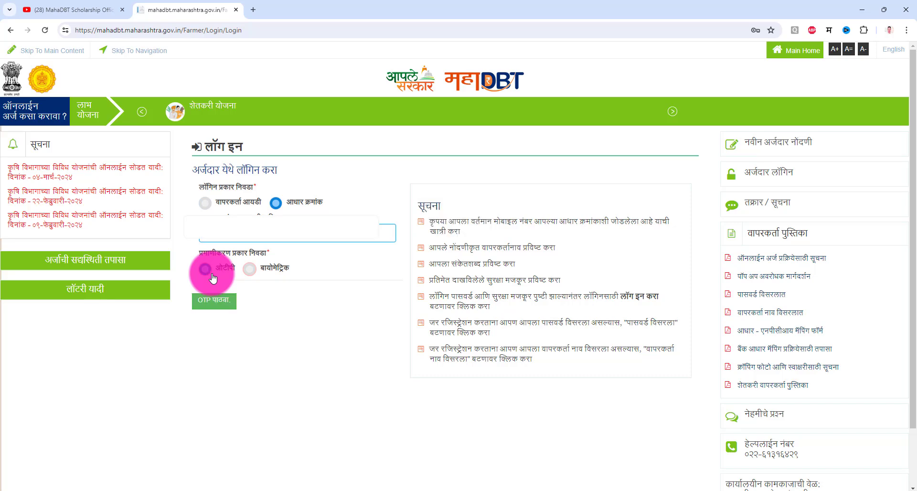
left_click(212, 302)
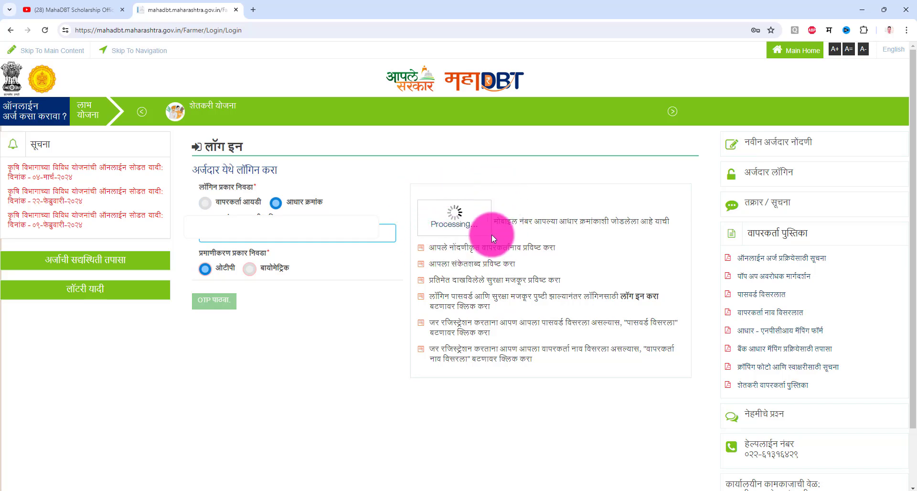
left_click(643, 490)
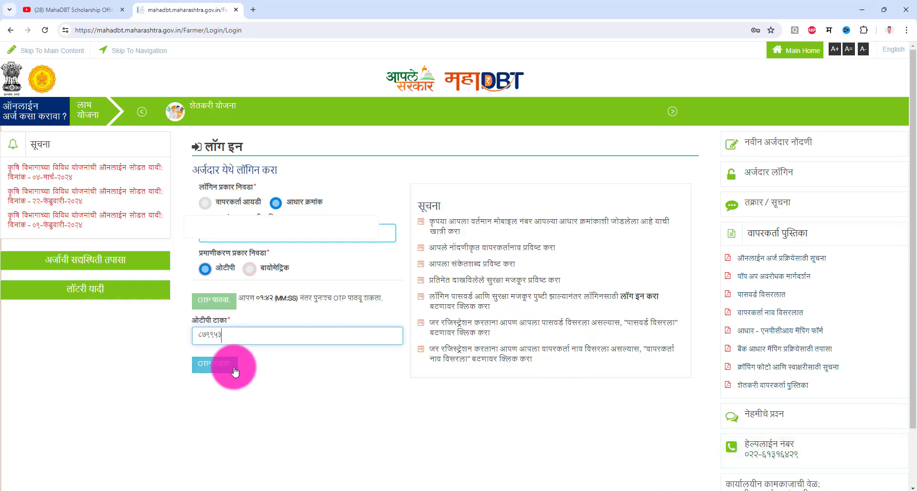
left_click(216, 375)
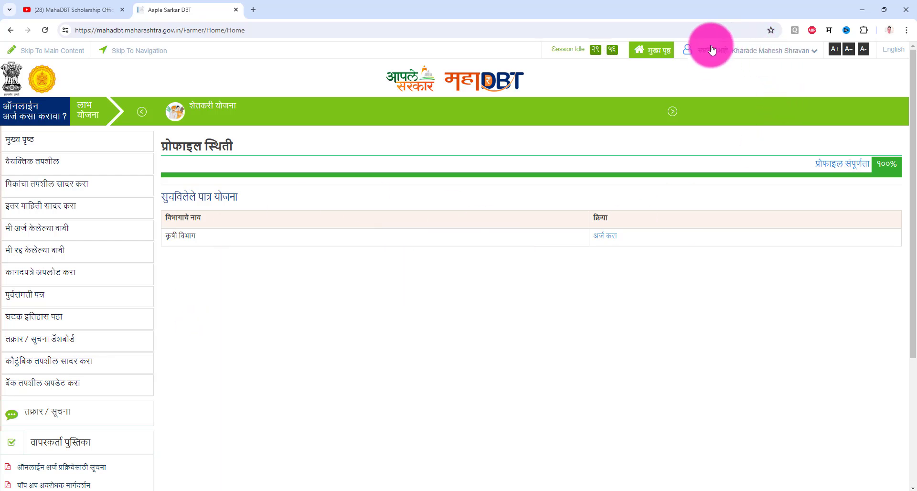
In वैयक्तिक तपशील, answer नाही to the farmer-heir and defence-service questions, then go to the address step.
left_click(736, 48)
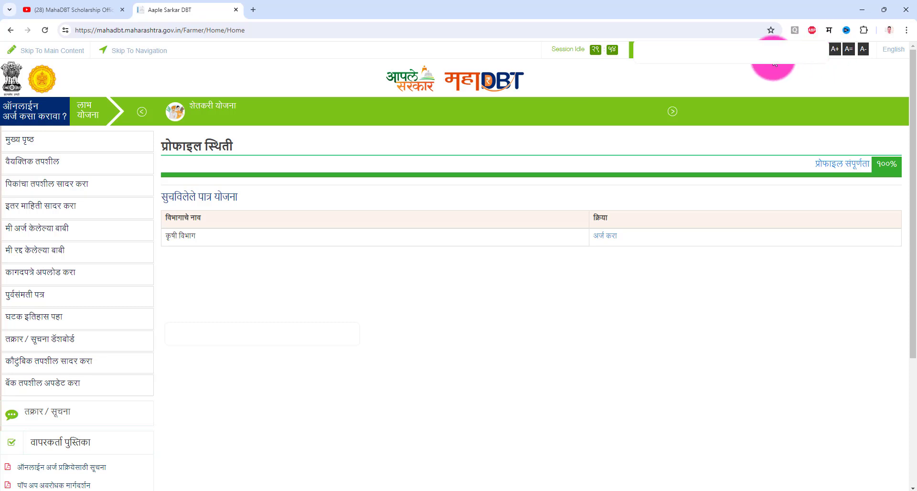
left_click(50, 164)
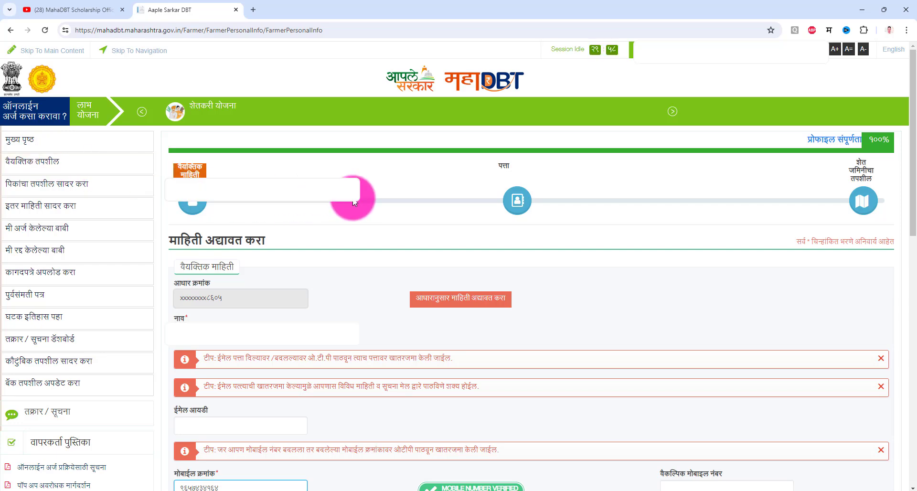
scroll(335, 200, "down", 3)
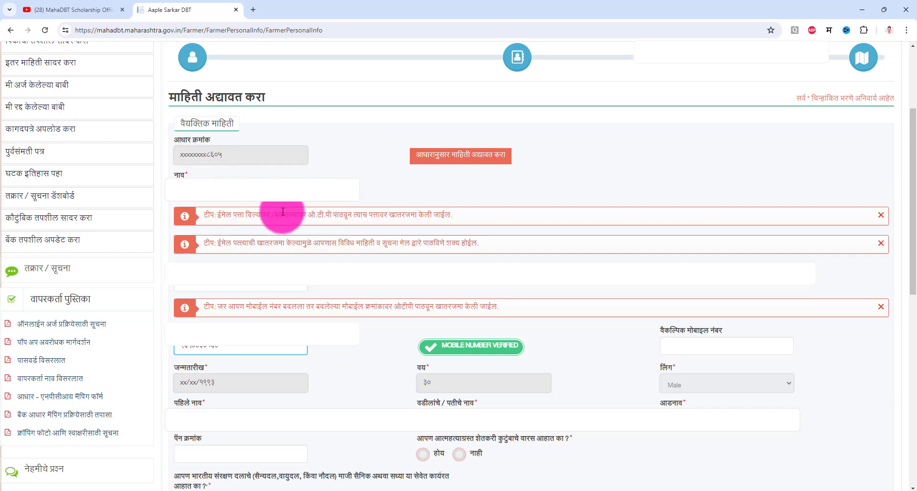
scroll(296, 181, "down", 3)
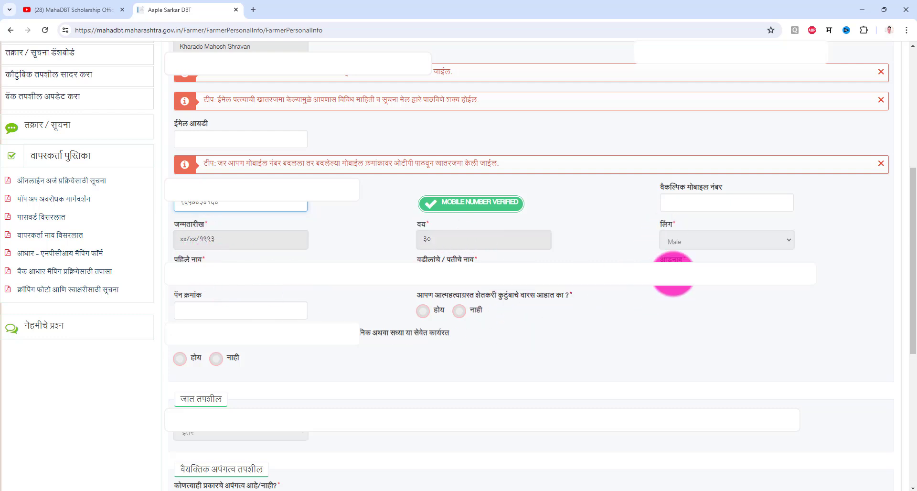
scroll(613, 308, "down", 3)
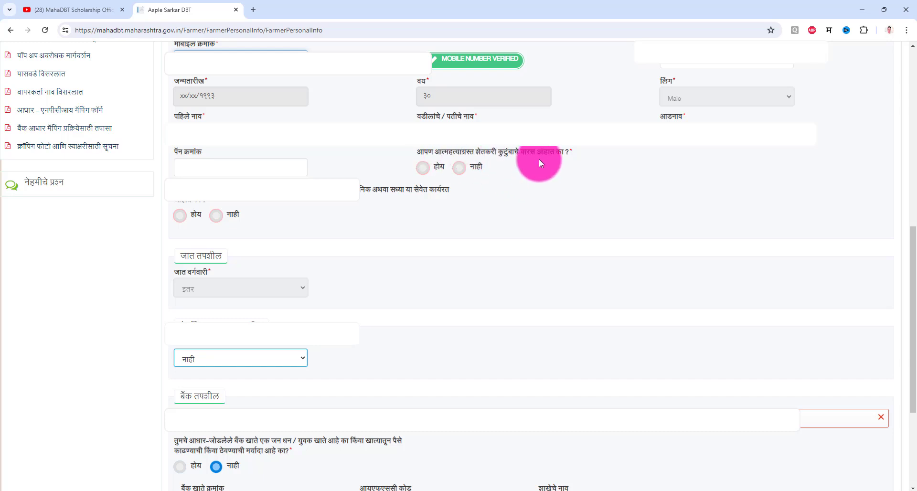
left_click(463, 170)
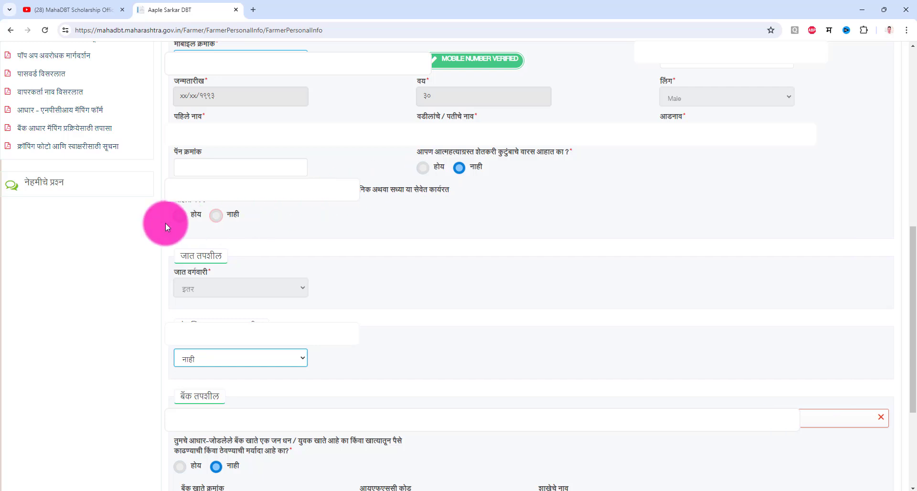
left_click(216, 215)
scroll(344, 285, "down", 3)
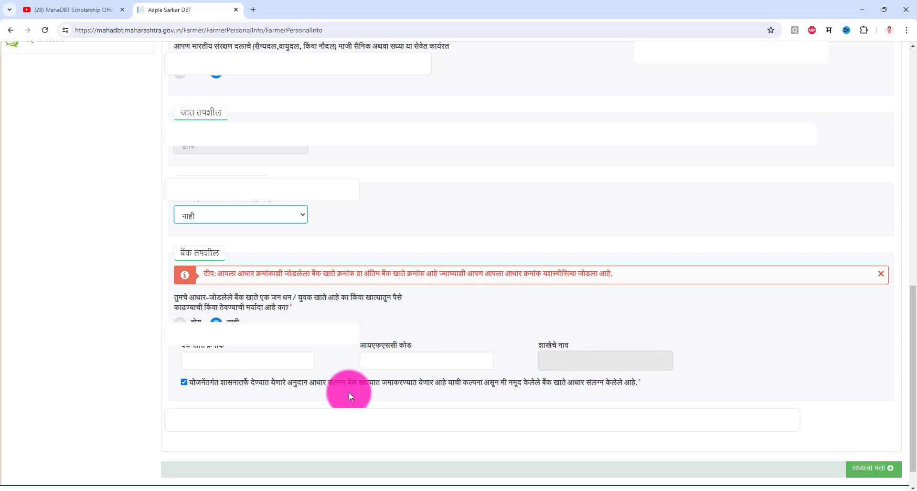
left_click(520, 175)
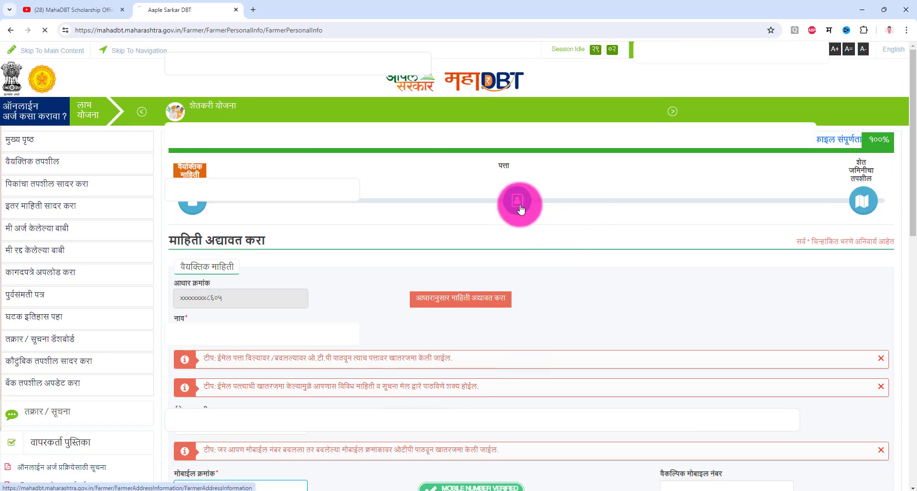
Review the address form, leaving the village unchanged and checking the PIN code field.
scroll(420, 326, "down", 3)
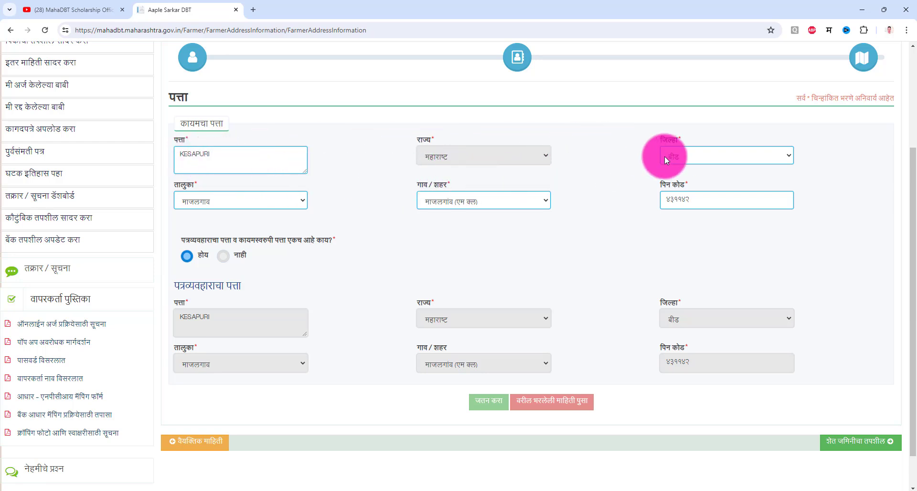
left_click(502, 202)
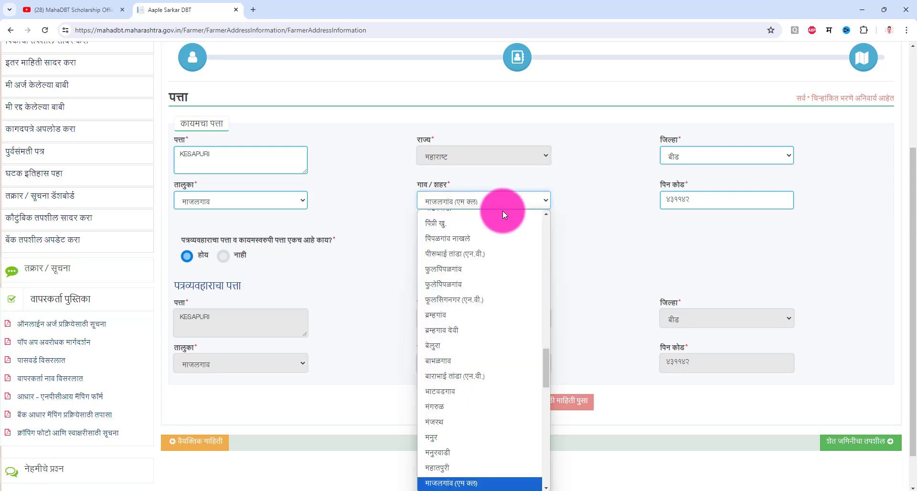
left_click(539, 203)
left_click(713, 197)
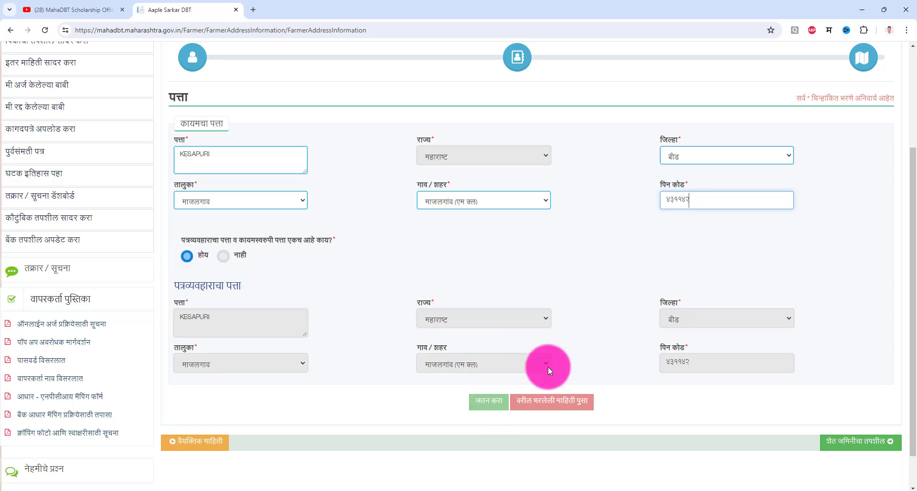
scroll(593, 358, "up", 3)
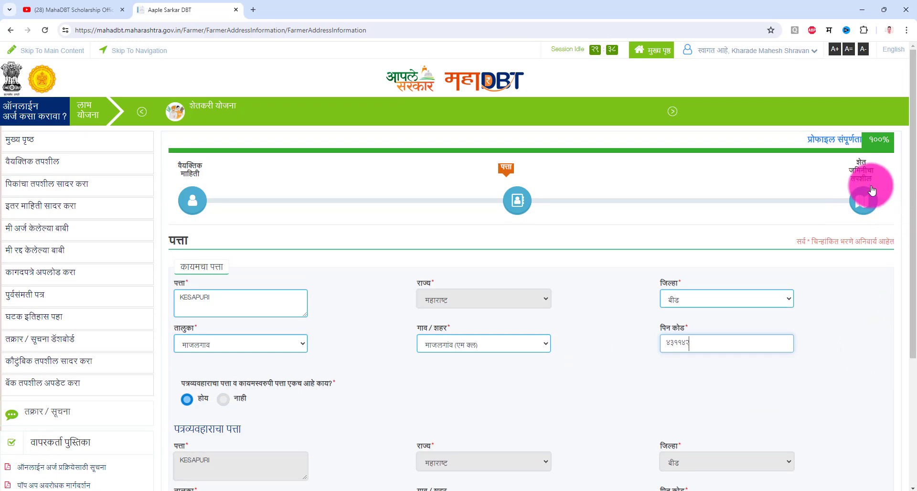
Open शेत जमिनीचा तपशील and scroll through the saved Beed land record.
left_click(863, 206)
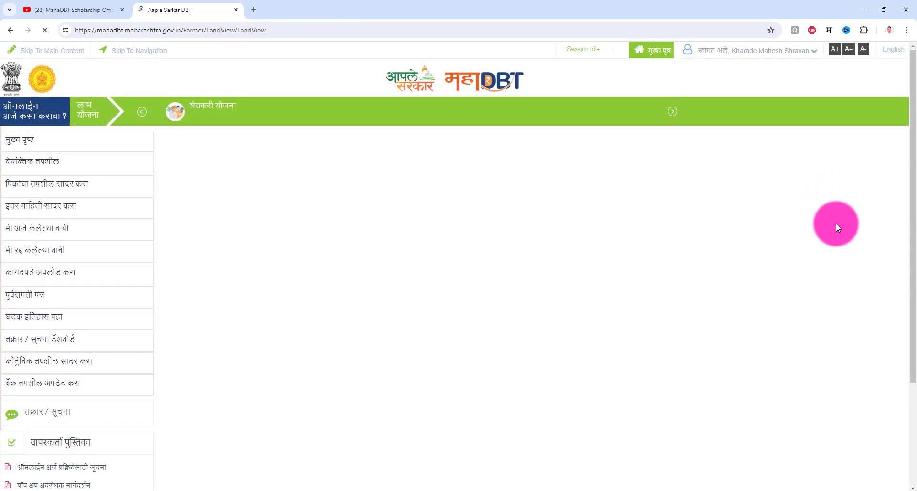
scroll(587, 359, "down", 8)
scroll(483, 334, "up", 7)
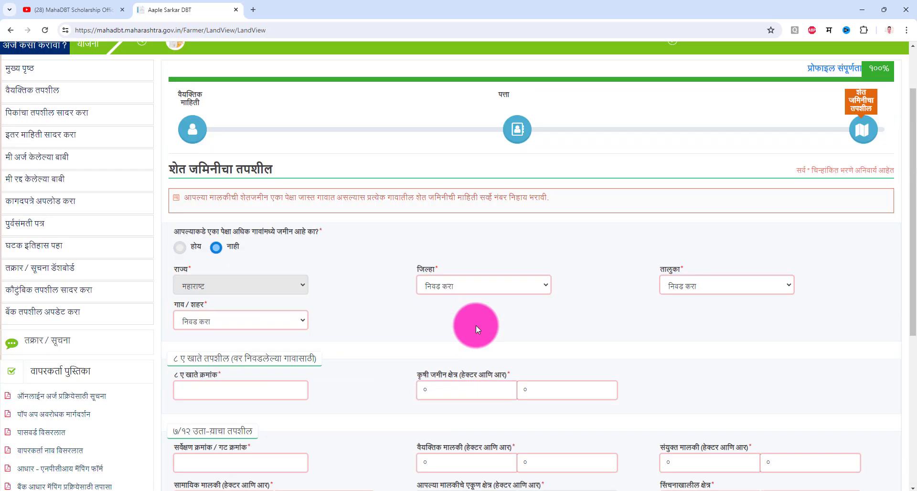
scroll(331, 228, "down", 3)
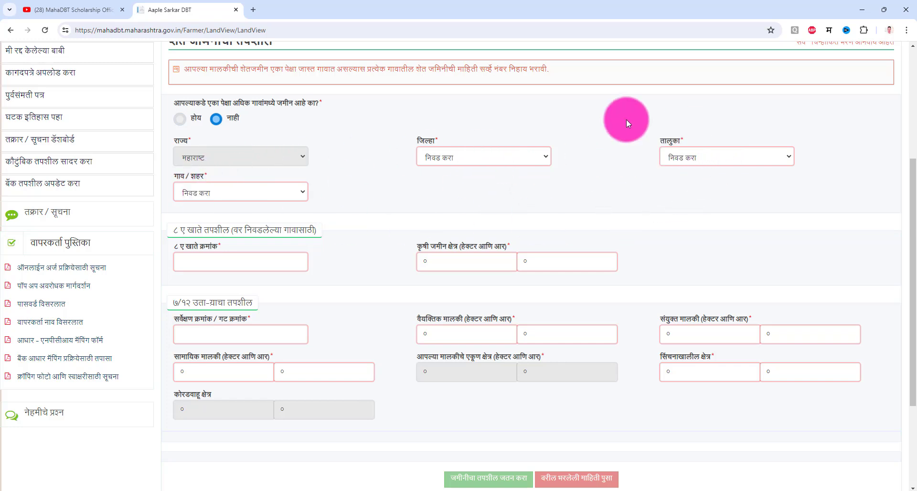
scroll(371, 228, "down", 1)
scroll(371, 229, "down", 3)
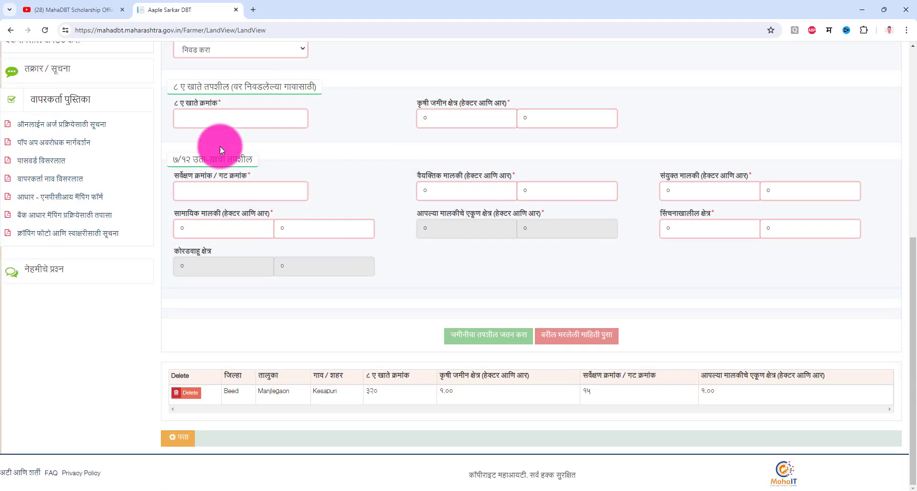
Check the 8A account, land-area and individual-ownership fields, then save with जमिनीचा तपशील जतन करा.
left_click(188, 119)
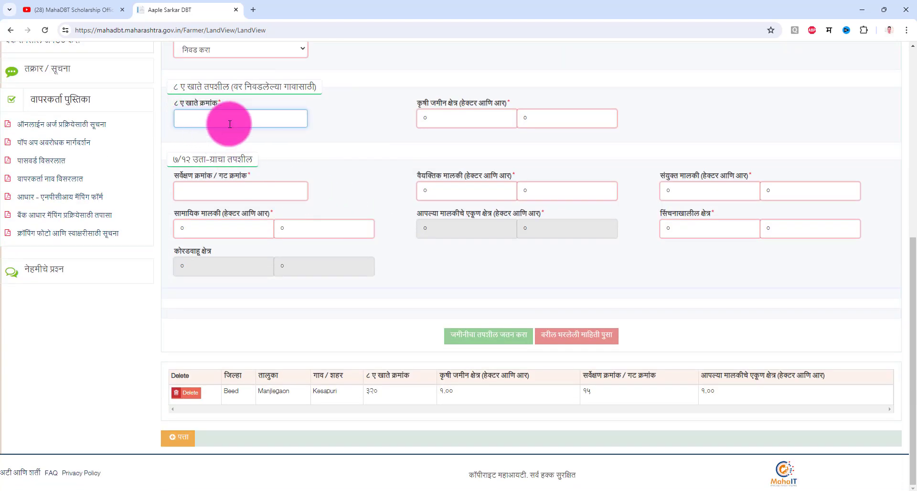
left_click(383, 154)
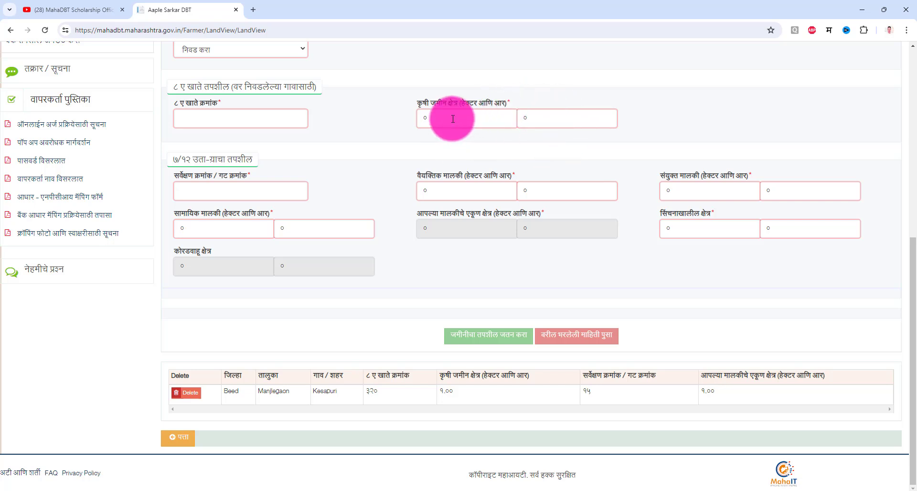
left_click(543, 118)
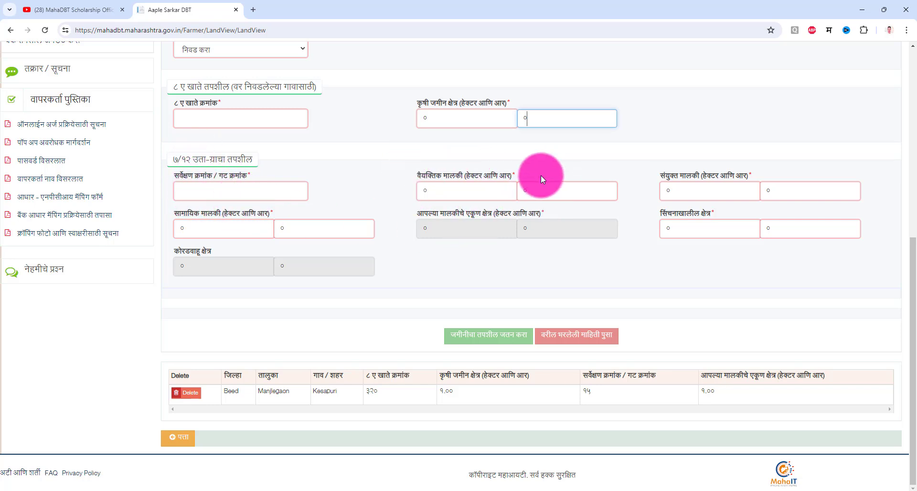
left_click(487, 192)
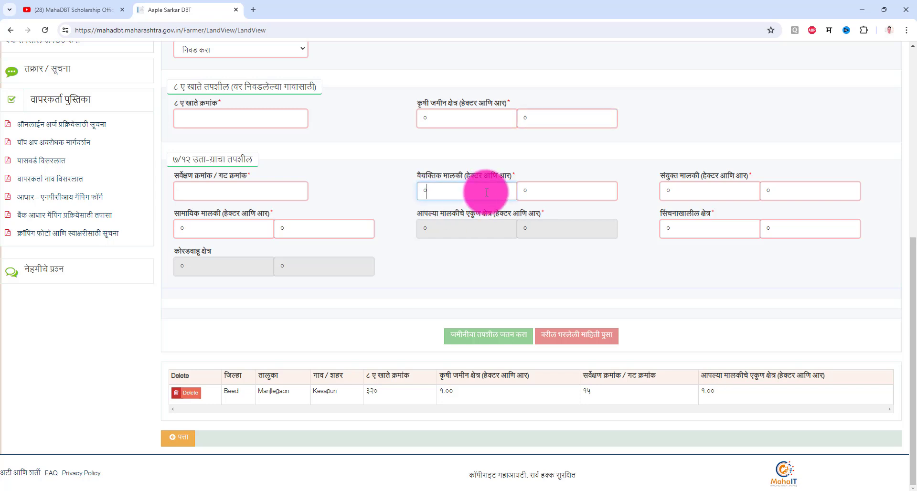
left_click(568, 192)
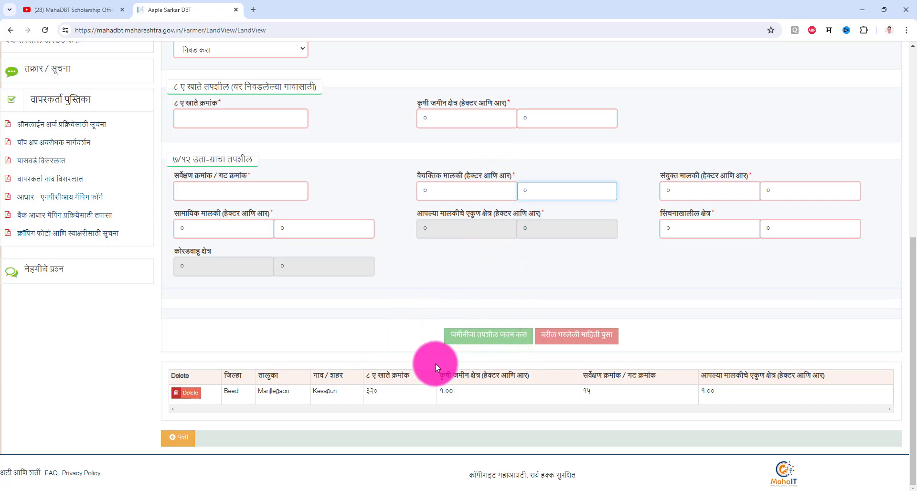
left_click(486, 335)
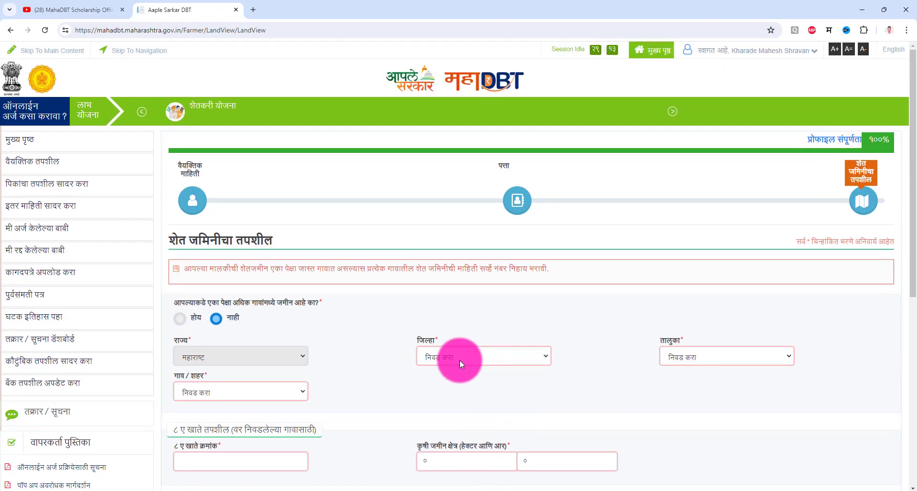
Go back to the मुख्य पृष्ठ home page and show the शेतकरी योजना schemes list.
left_click(46, 146)
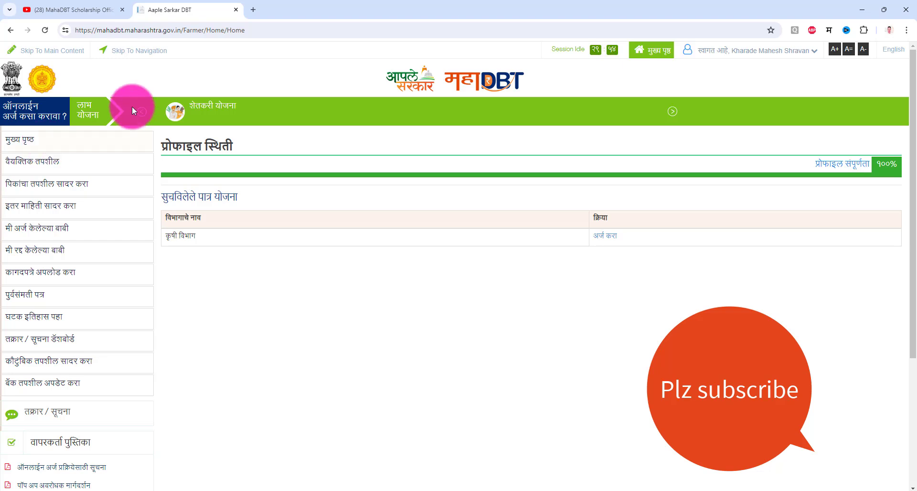
left_click(218, 115)
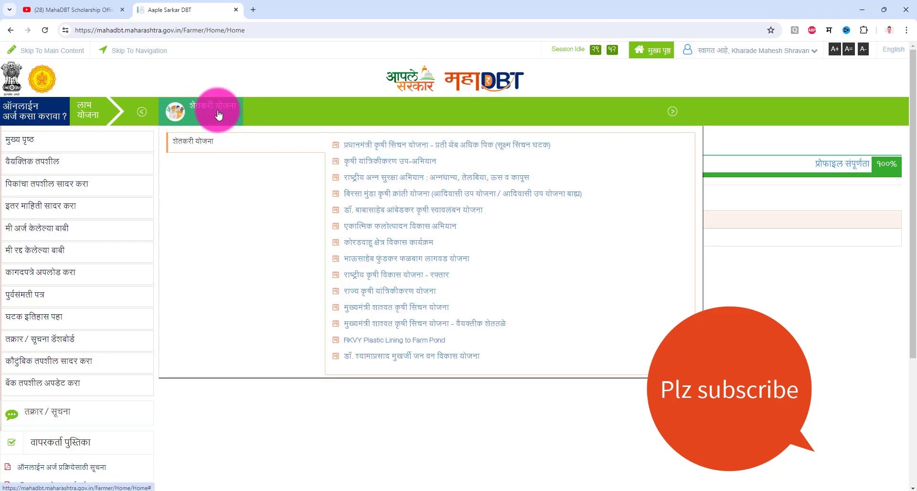